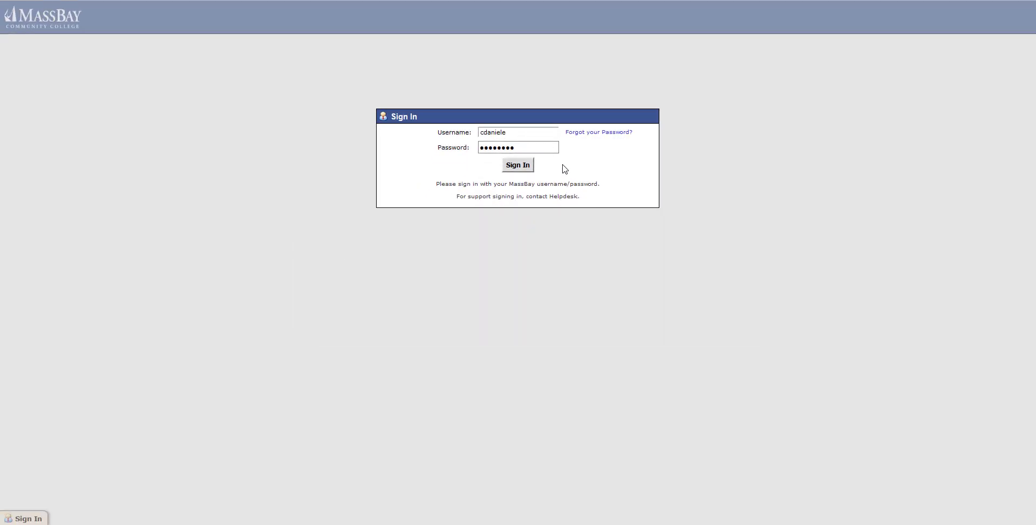
Sign in and start a new event named Educational Technology Seminar
{"action": "key", "text": "Return"}
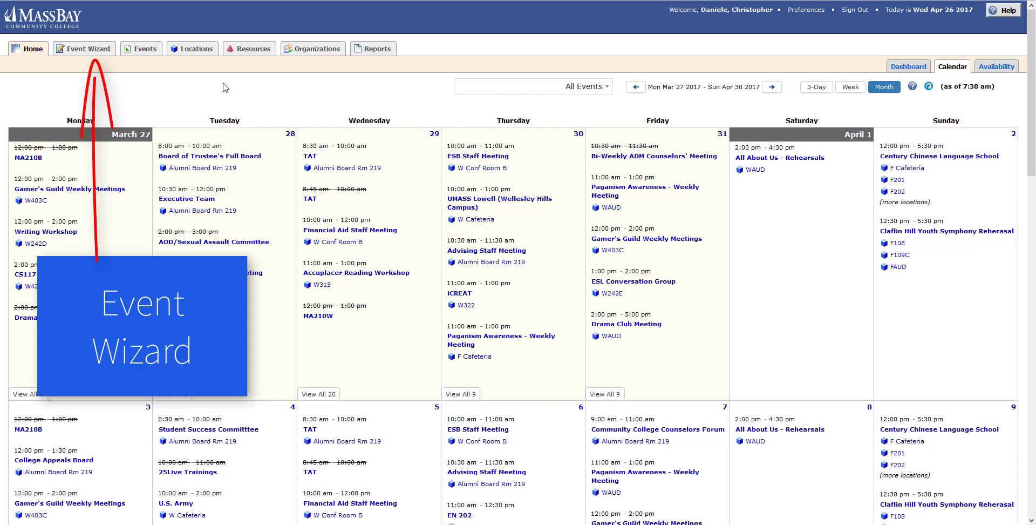
{"action": "left_click", "coordinate": [89, 49]}
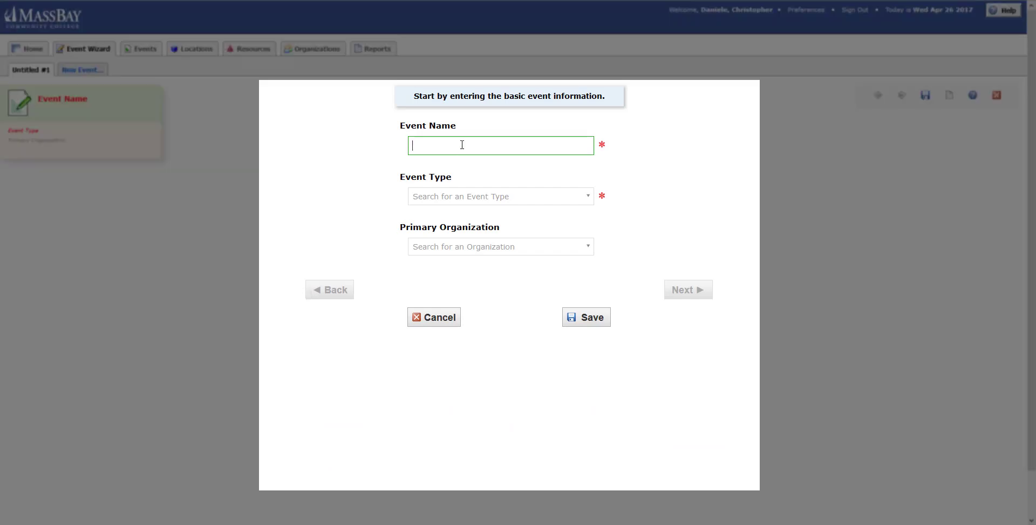
{"action": "type", "text": "Education"}
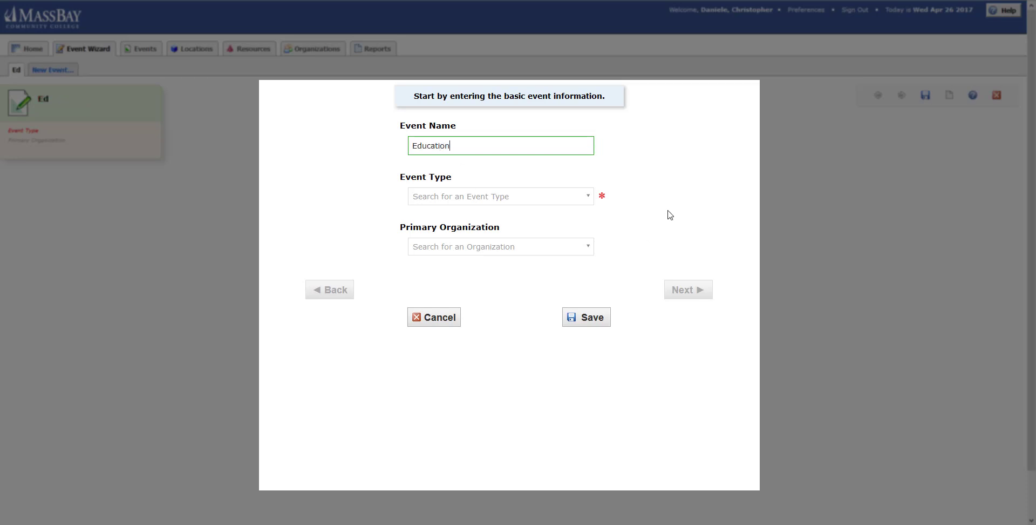
{"action": "type", "text": "al Technology Seminar"}
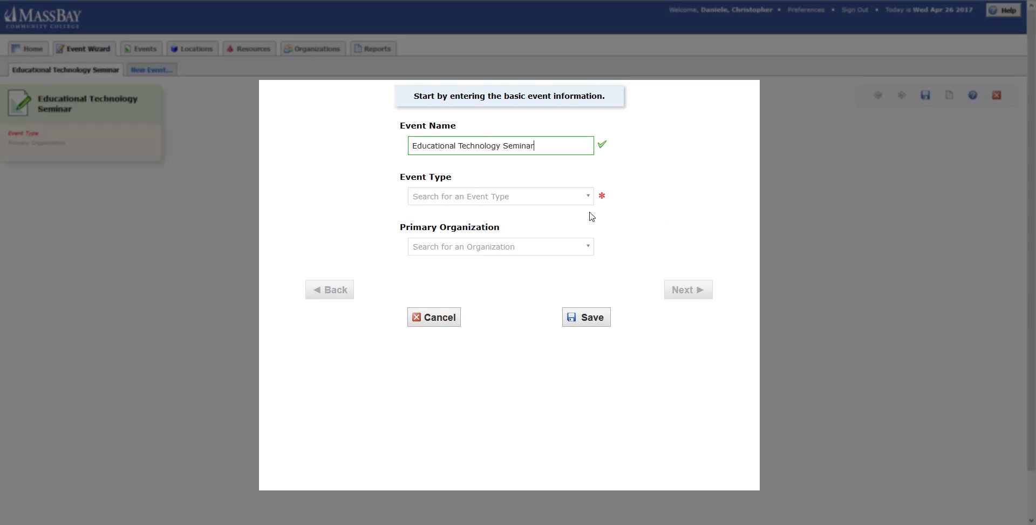
Set the event type to Workshop and the primary organization to Information Technology, and proceed to the additional event information
{"action": "left_click", "coordinate": [589, 201]}
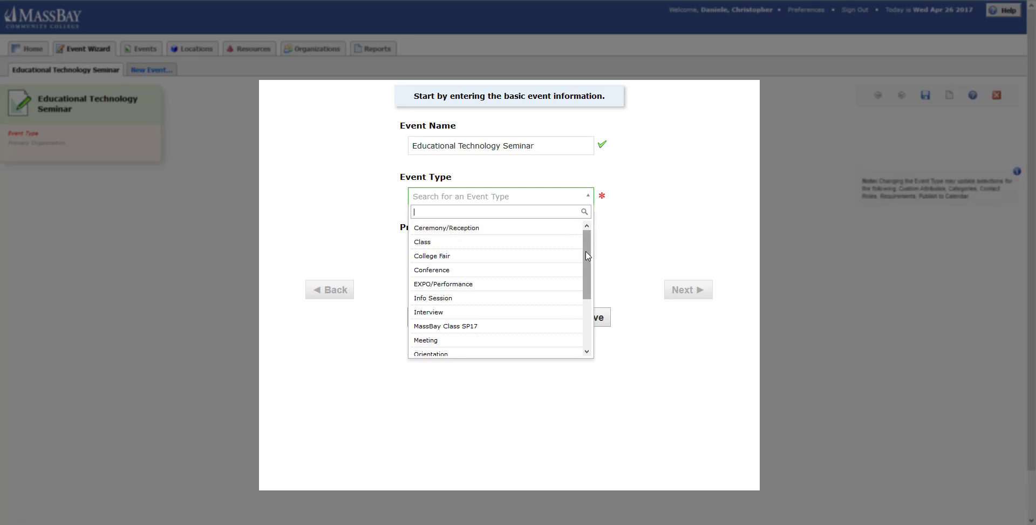
{"action": "left_click_drag", "start_coordinate": [589, 263], "coordinate": [589, 310]}
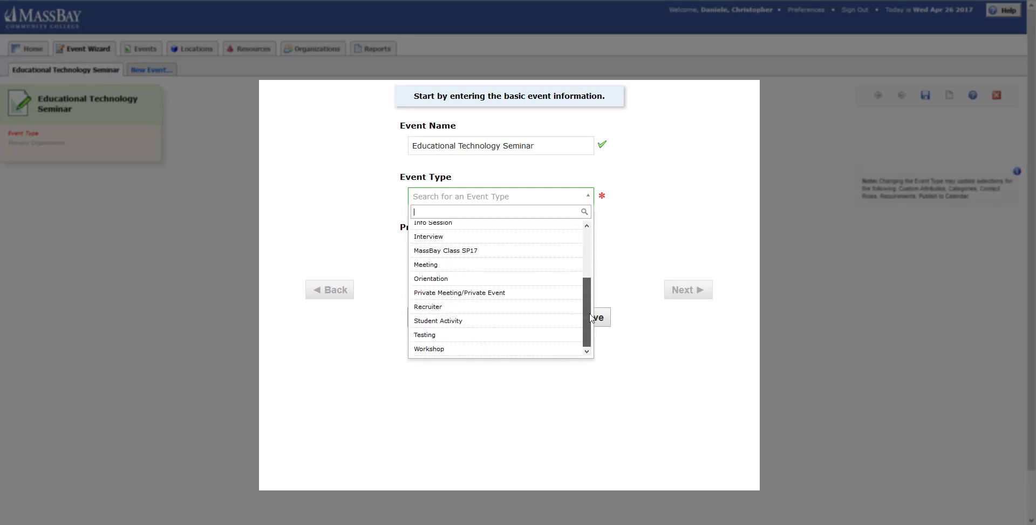
{"action": "left_click", "coordinate": [481, 352]}
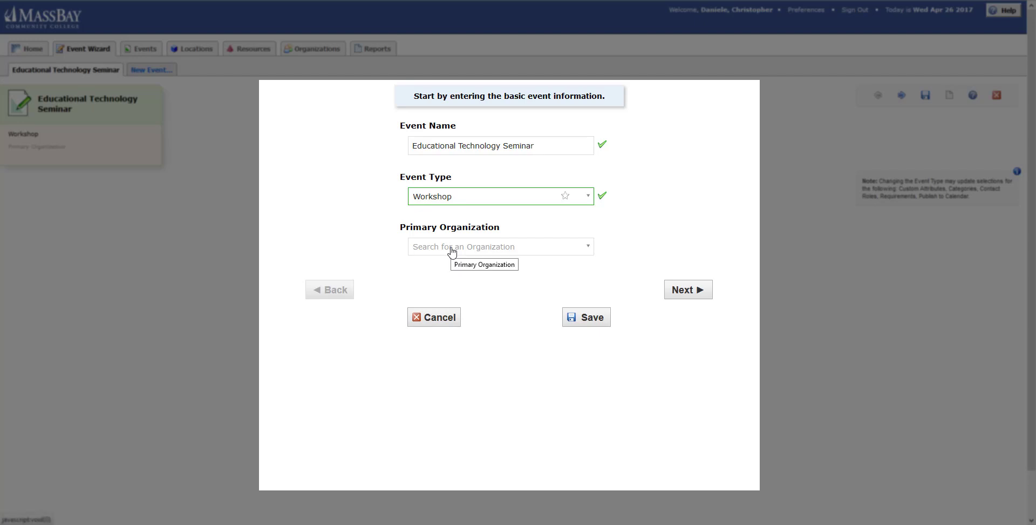
{"action": "left_click", "coordinate": [453, 250]}
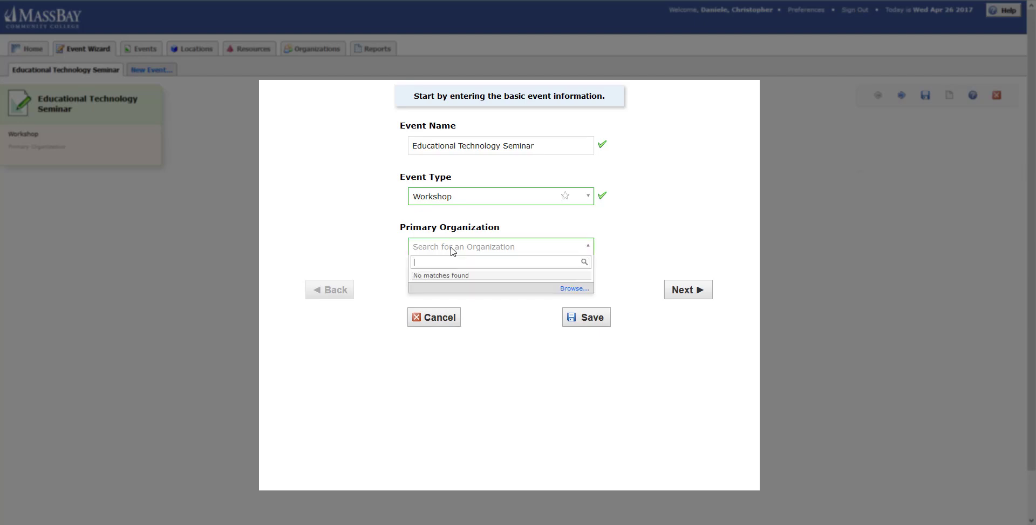
{"action": "type", "text": "informat"}
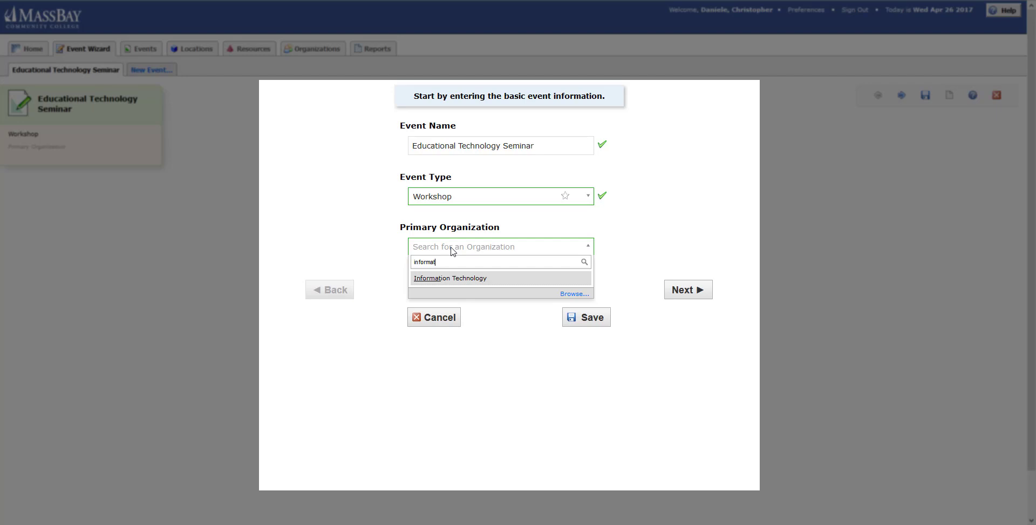
{"action": "left_click", "coordinate": [451, 279]}
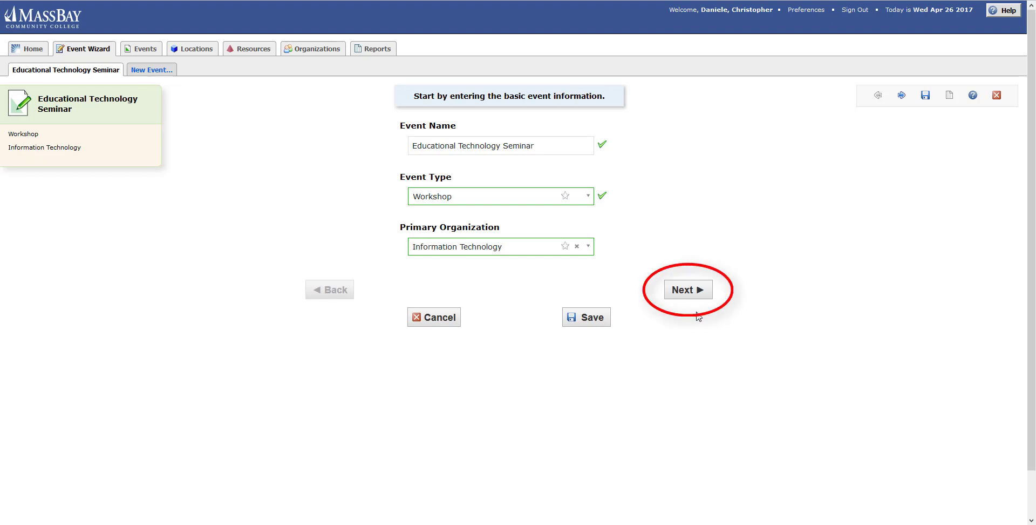
{"action": "left_click", "coordinate": [689, 291]}
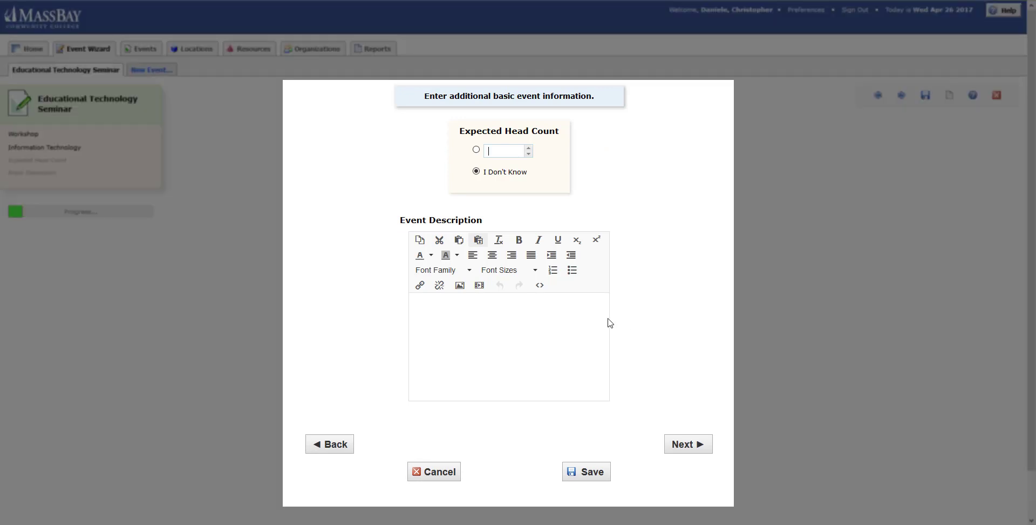
Set the head count to 20 and the description to "Learn about what Educational Technology means in the modern day and how it has evolved from its roots."
{"action": "left_click", "coordinate": [476, 151]}
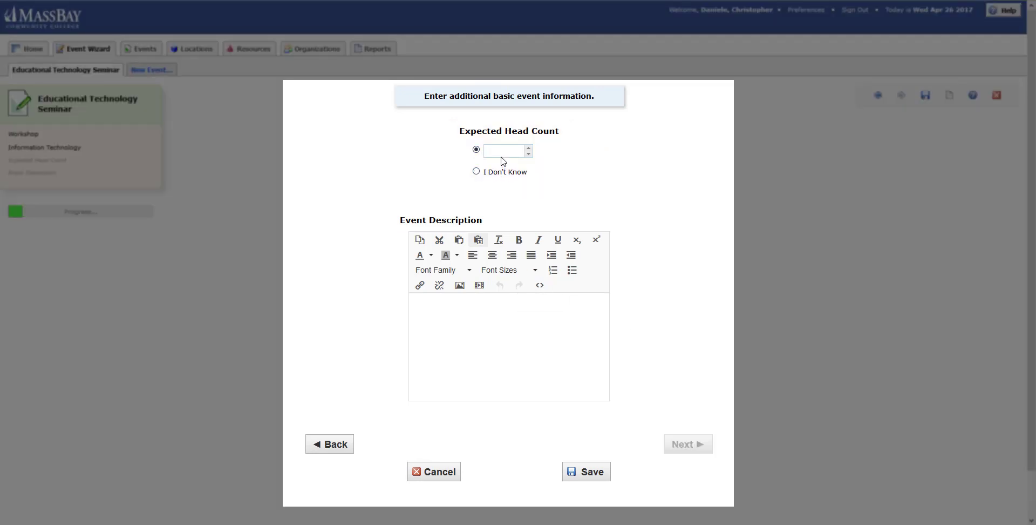
{"action": "type", "text": "20"}
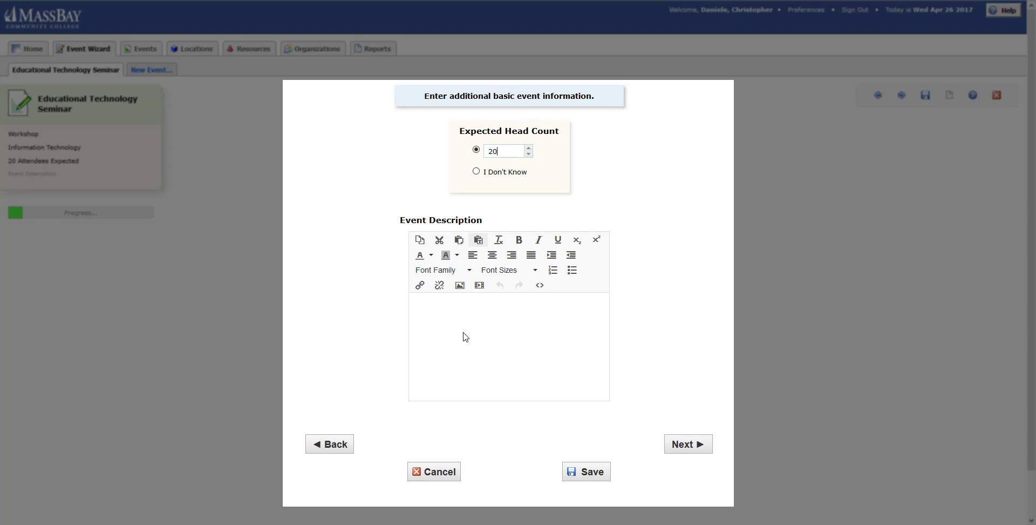
{"action": "left_click", "coordinate": [466, 337]}
{"action": "type", "text": "Learn about what Educational Technology means in the modern day and how it has evolved from its roots."}
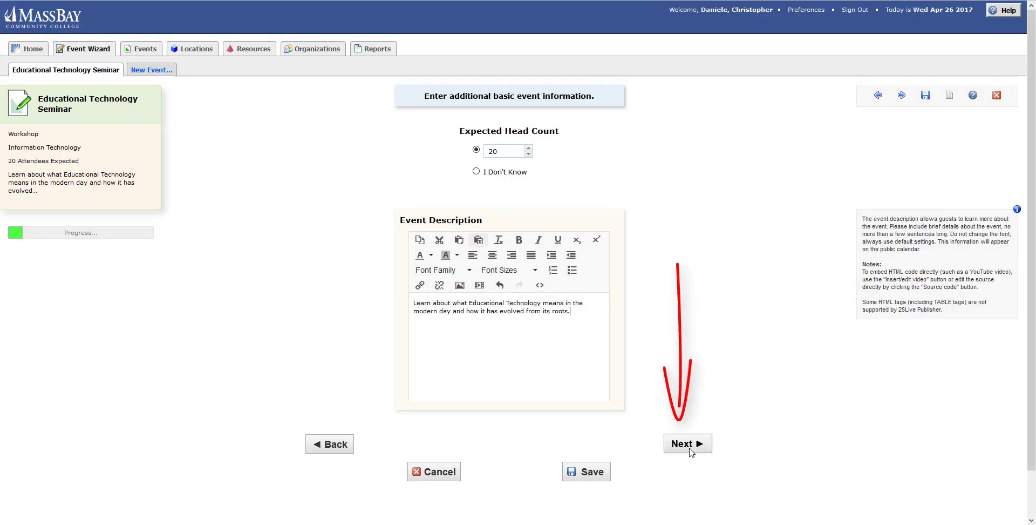
{"action": "left_click", "coordinate": [685, 447]}
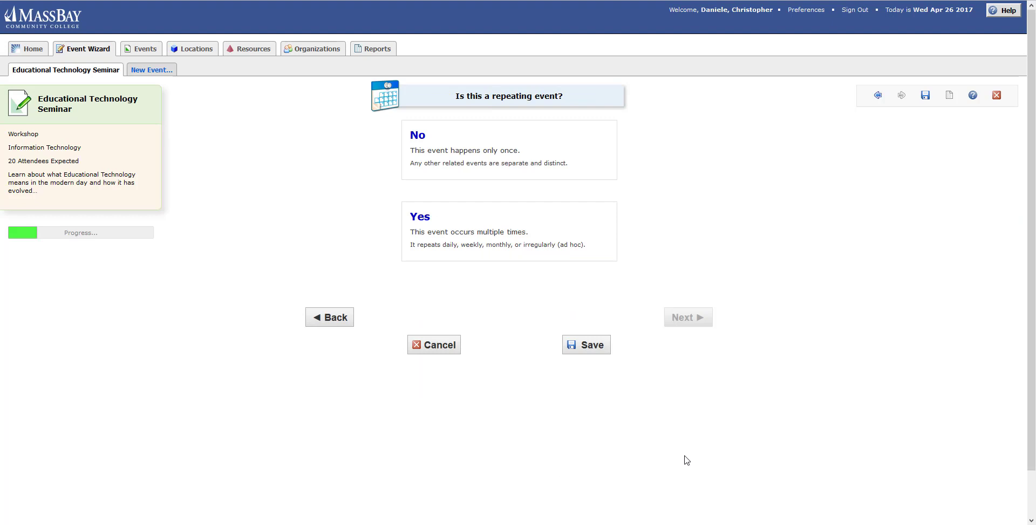
Mark the event as happening only once and set its date to Wed May 10 2017
{"action": "left_click", "coordinate": [528, 151]}
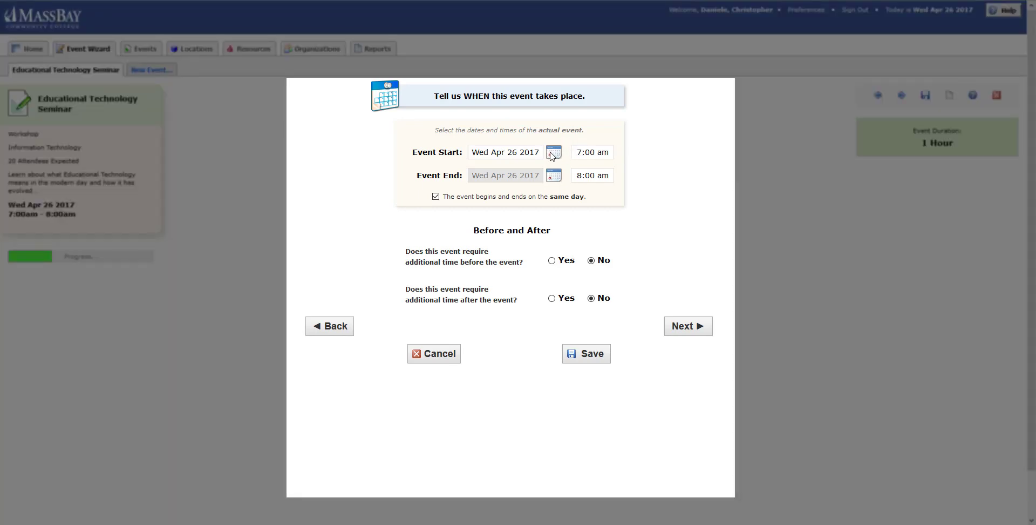
{"action": "left_click", "coordinate": [551, 153]}
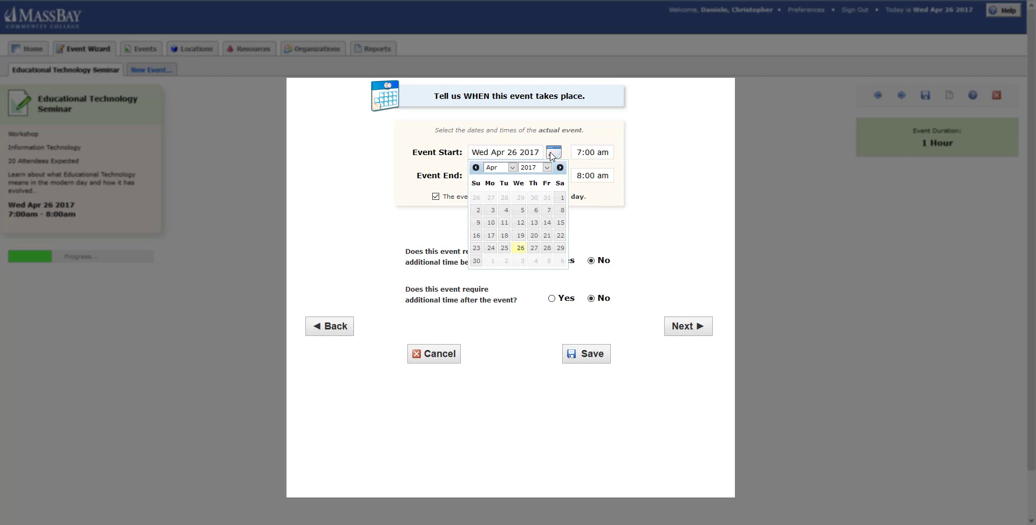
{"action": "left_click", "coordinate": [512, 168]}
{"action": "left_click", "coordinate": [508, 210]}
{"action": "left_click", "coordinate": [519, 210]}
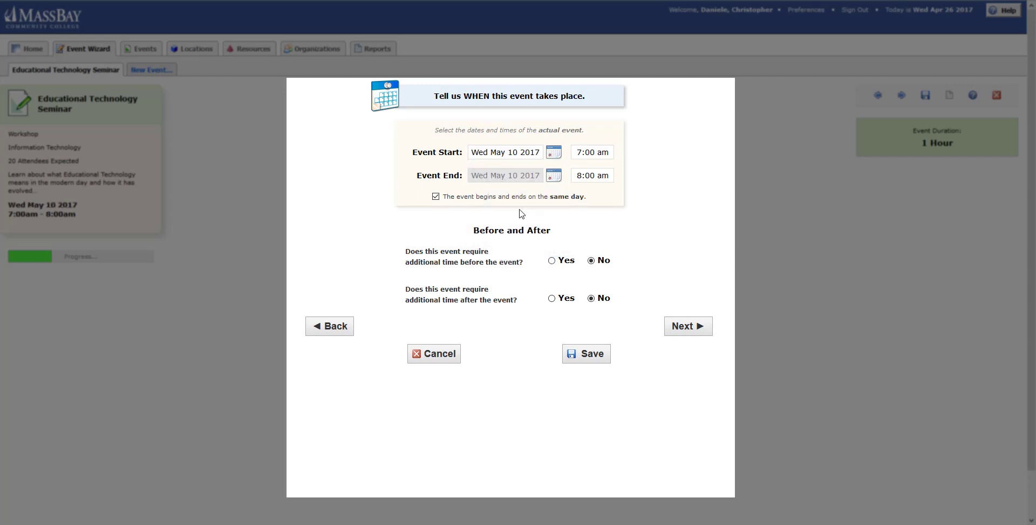
Set the event to start at 11:30 am and end at 1:30 pm
{"action": "left_click", "coordinate": [603, 152]}
{"action": "scroll", "coordinate": [594, 216], "scroll_direction": "down", "scroll_amount": 3}
{"action": "left_click", "coordinate": [593, 220]}
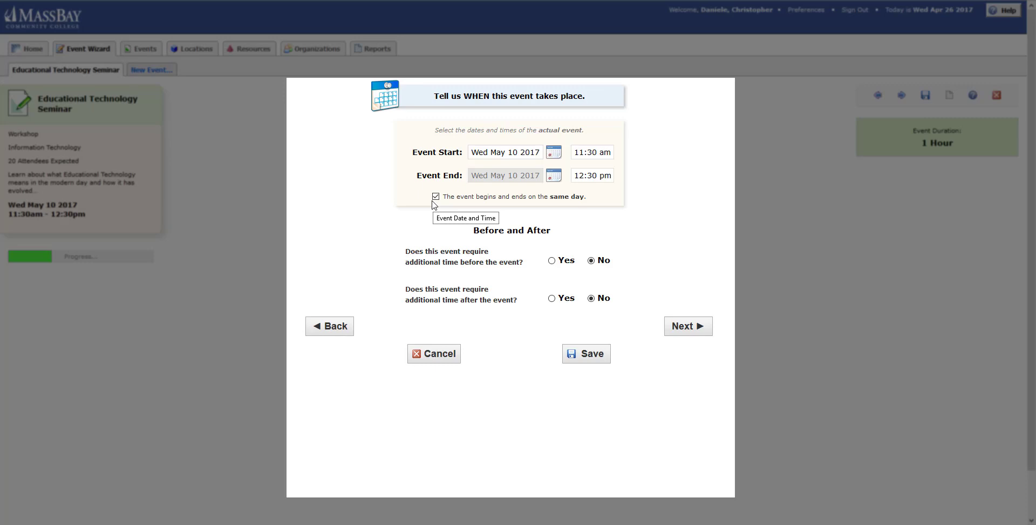
{"action": "left_click", "coordinate": [603, 174]}
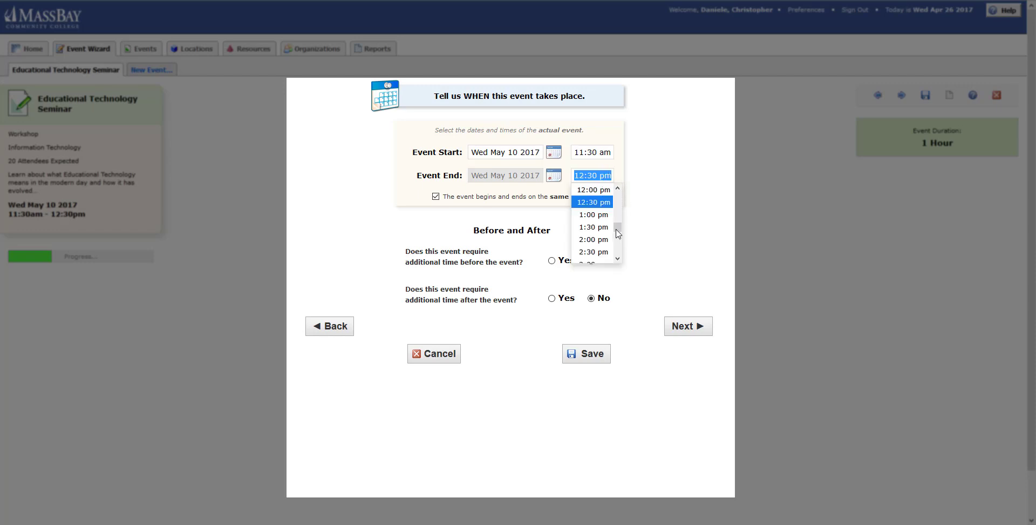
{"action": "left_click", "coordinate": [607, 227]}
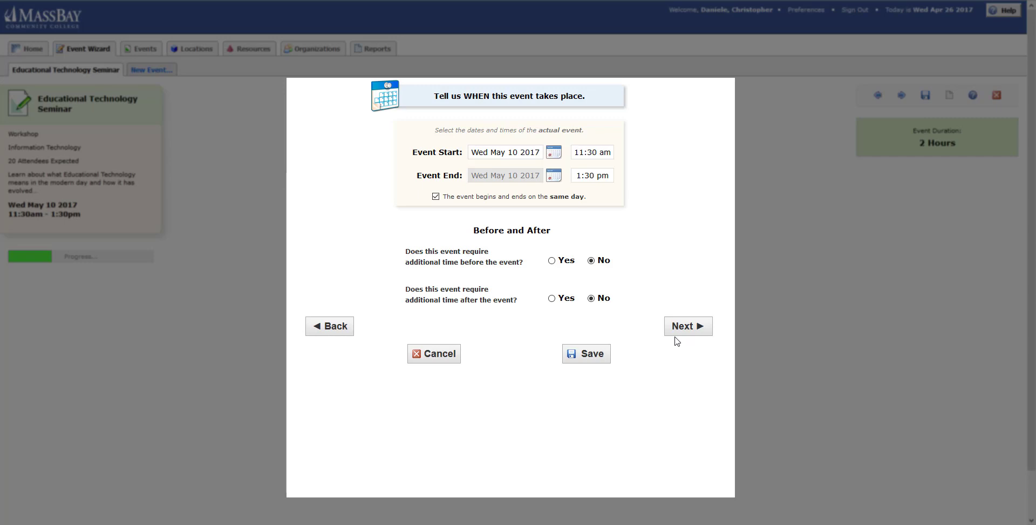
Add 15 minutes of setup time before the event and continue to the location selection
{"action": "left_click", "coordinate": [552, 261]}
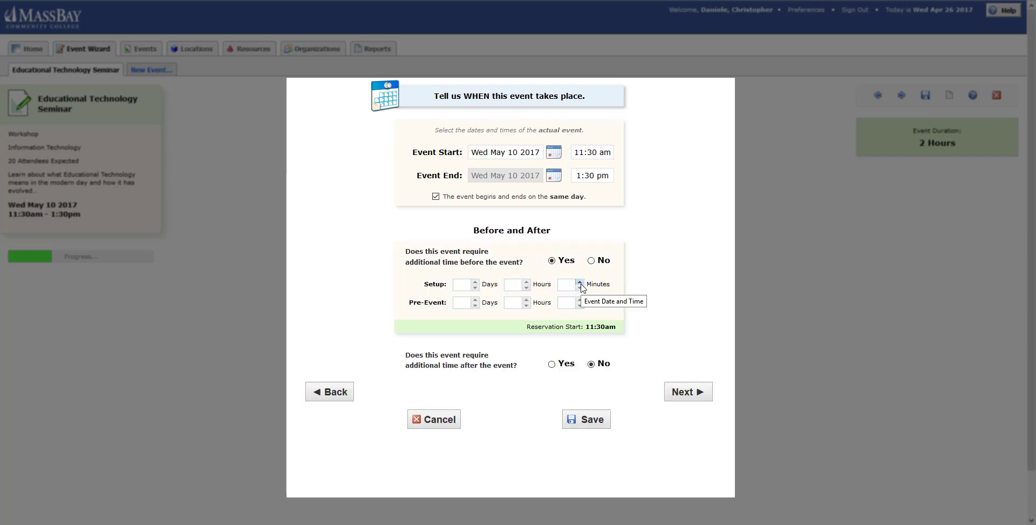
{"action": "left_click", "coordinate": [580, 283]}
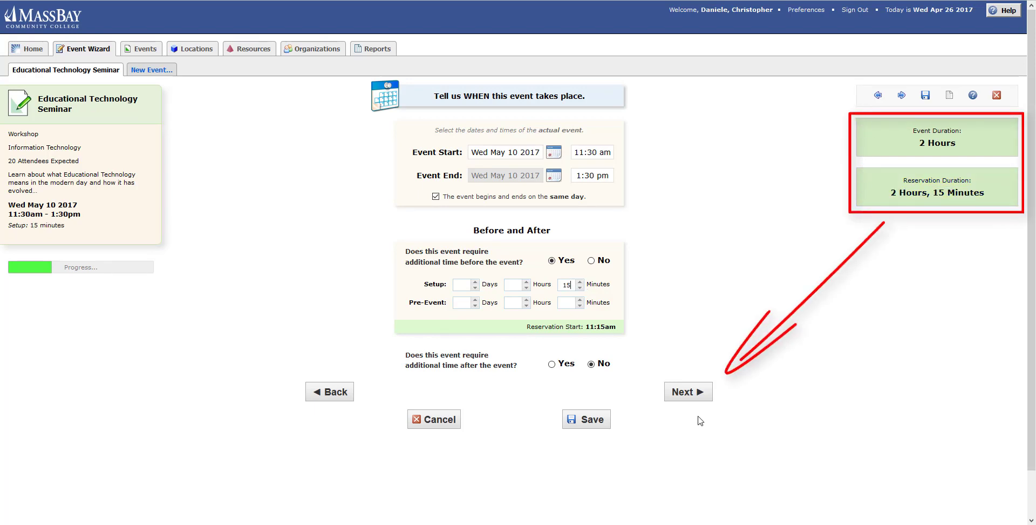
{"action": "left_click", "coordinate": [687, 392]}
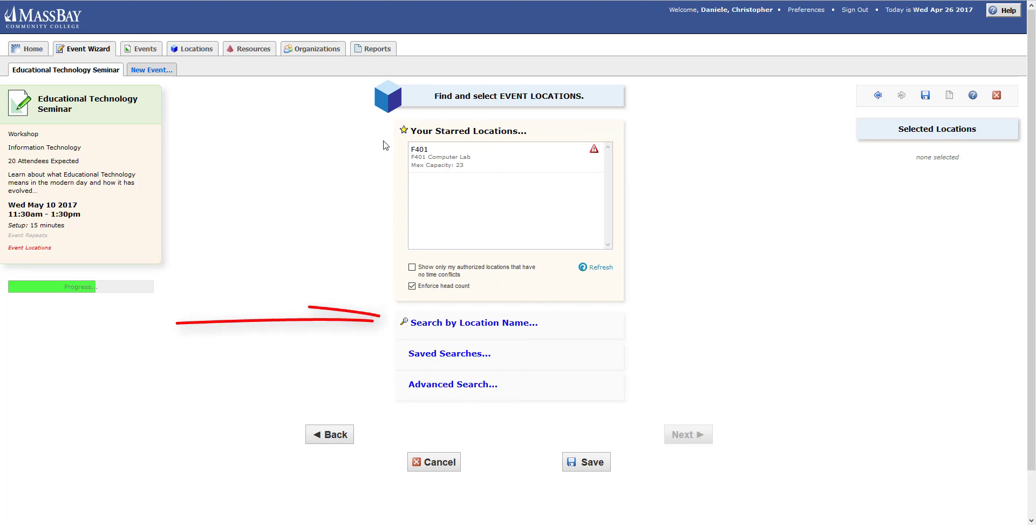
Search the event locations by name for W306 to check its availability
{"action": "left_click", "coordinate": [463, 324]}
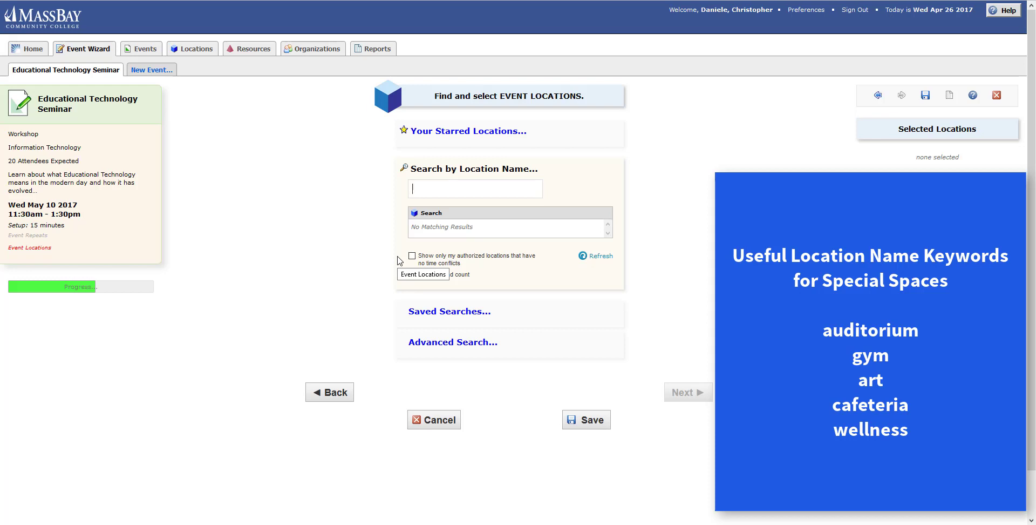
{"action": "left_click", "coordinate": [445, 190]}
{"action": "type", "text": "W306"}
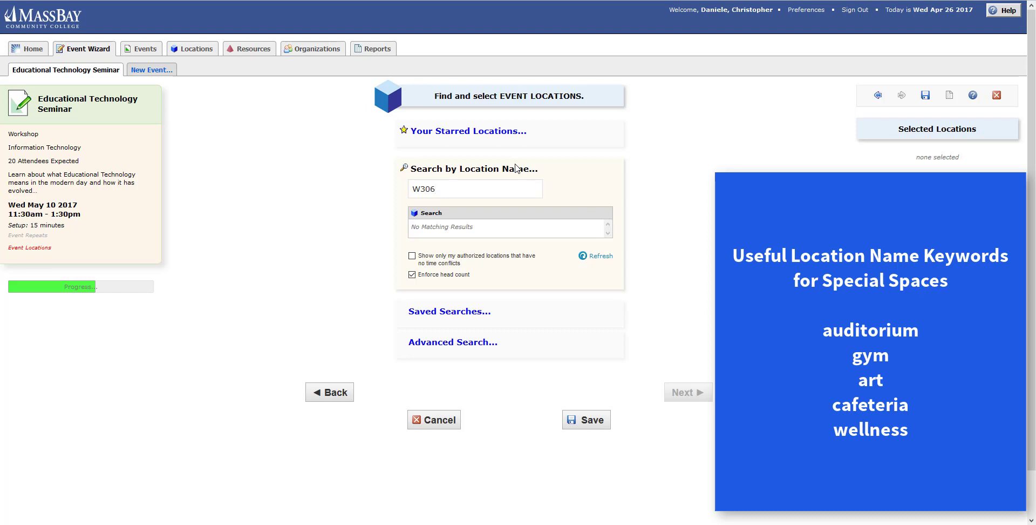
{"action": "key", "text": "Return"}
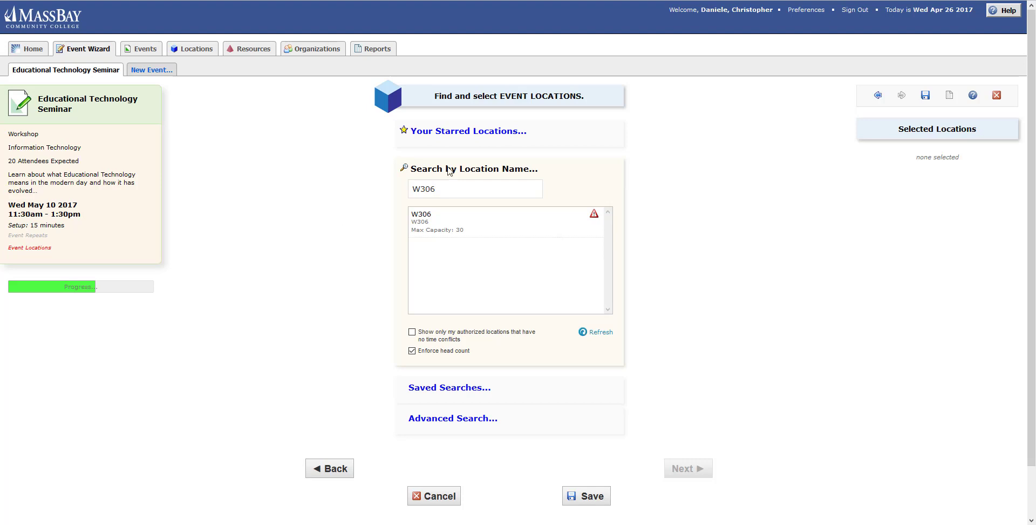
Search the locations for W3, choose room W303 for the event and continue to the resources
{"action": "left_click_drag", "start_coordinate": [453, 194], "coordinate": [410, 193]}
{"action": "type", "text": "W3"}
{"action": "left_click_drag", "start_coordinate": [608, 228], "coordinate": [630, 312]}
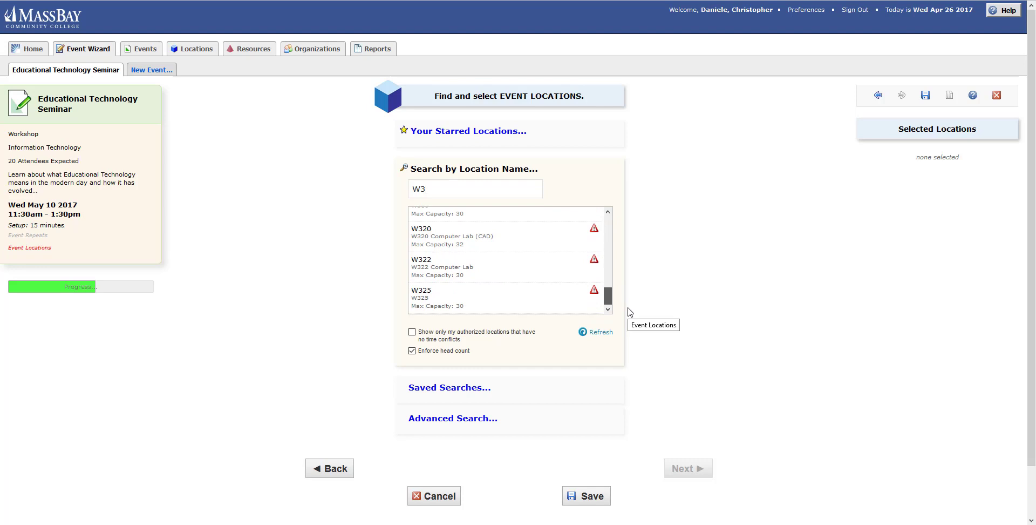
{"action": "left_click_drag", "start_coordinate": [631, 312], "coordinate": [629, 289]}
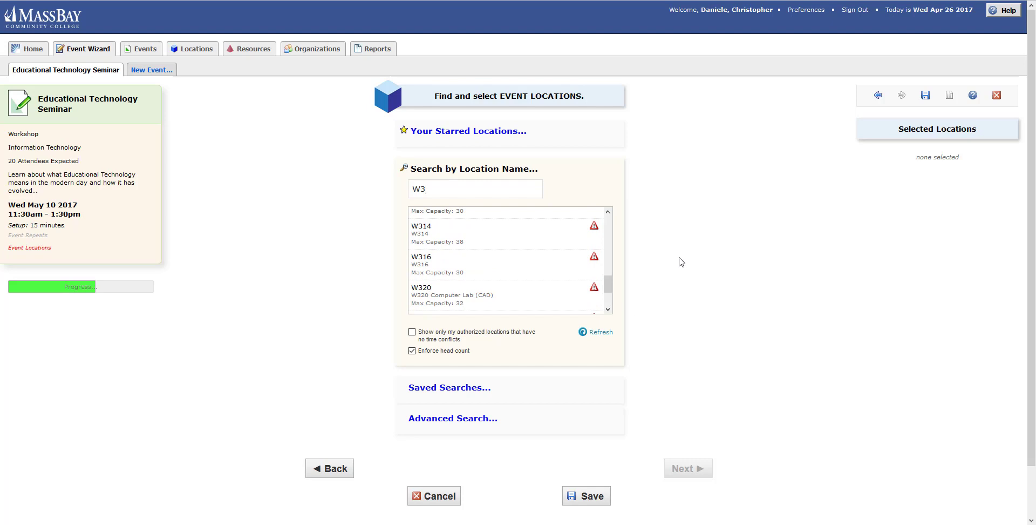
{"action": "left_click_drag", "start_coordinate": [608, 286], "coordinate": [637, 247]}
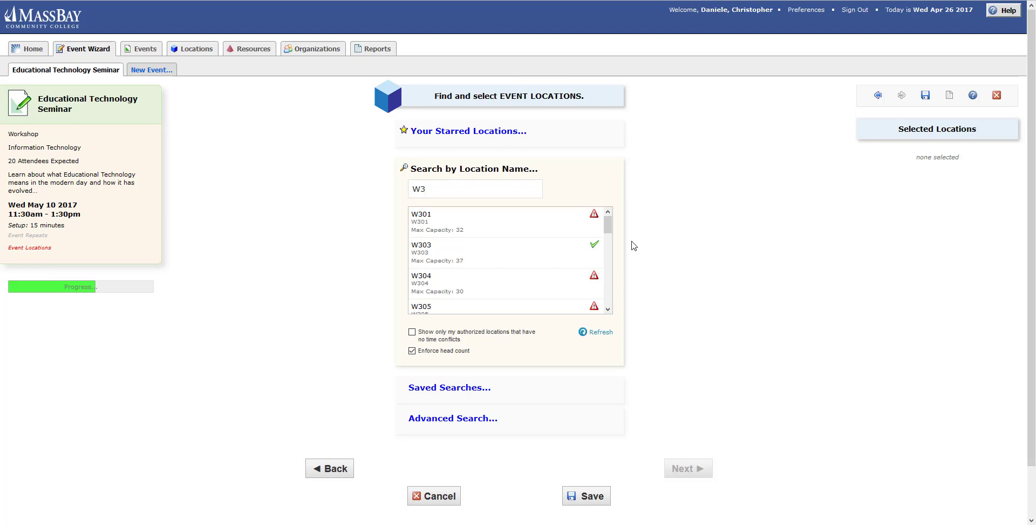
{"action": "left_click", "coordinate": [567, 252]}
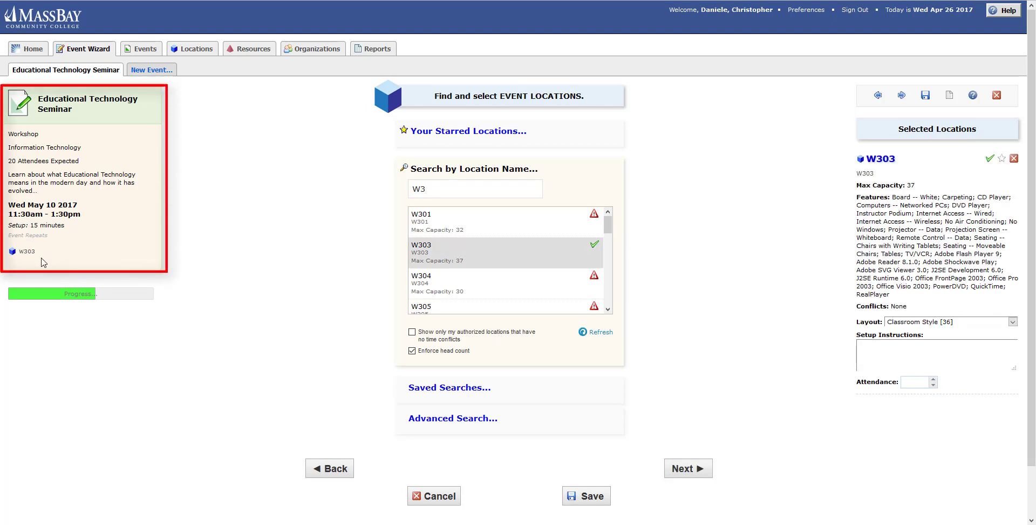
{"action": "left_click", "coordinate": [686, 469]}
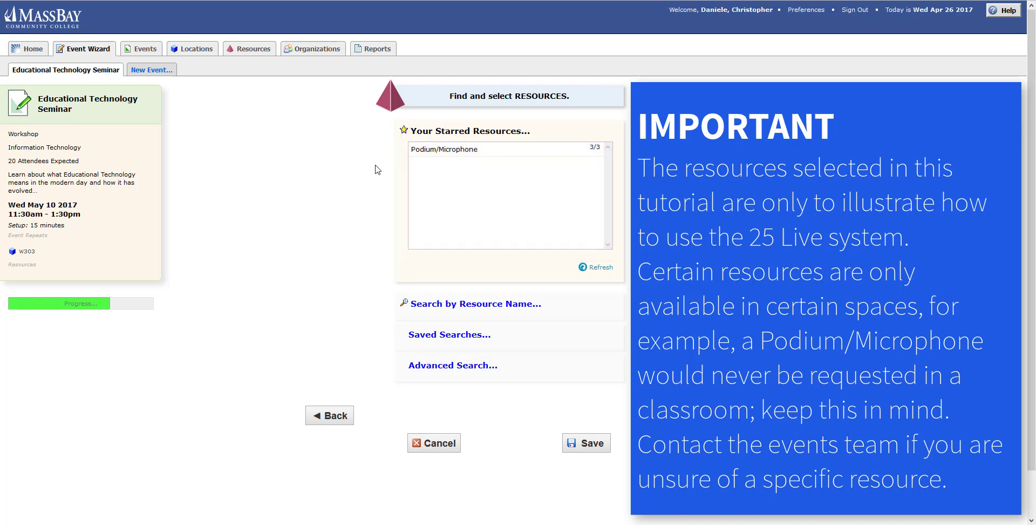
Add the starred Podium/Microphone resource and, by searching for table, the Tables -- 6' Rectangular resource to the event
{"action": "left_click", "coordinate": [438, 151]}
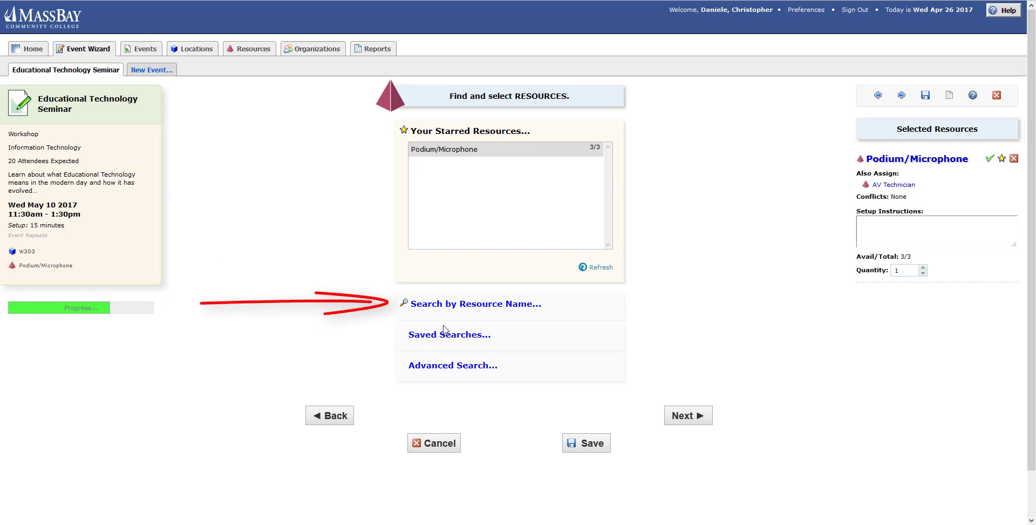
{"action": "left_click", "coordinate": [455, 308]}
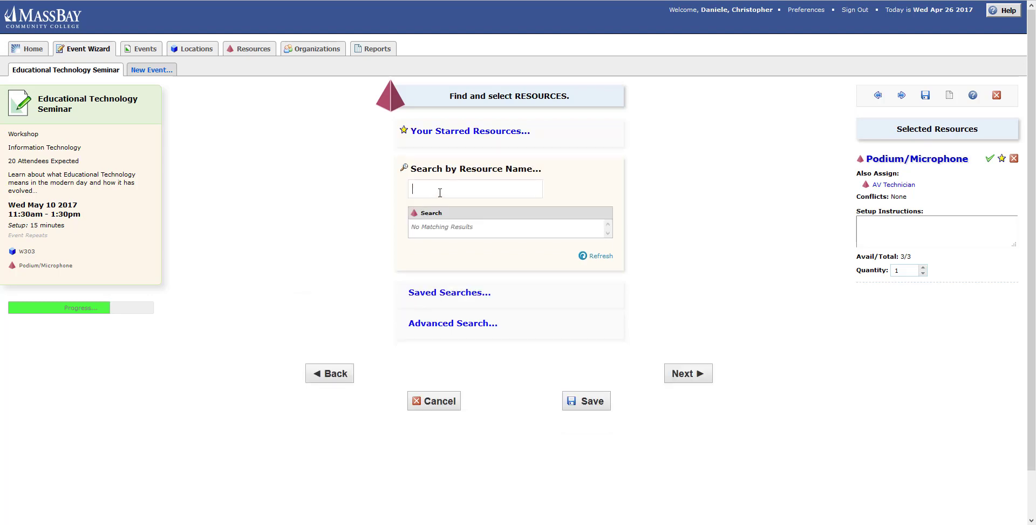
{"action": "type", "text": "table"}
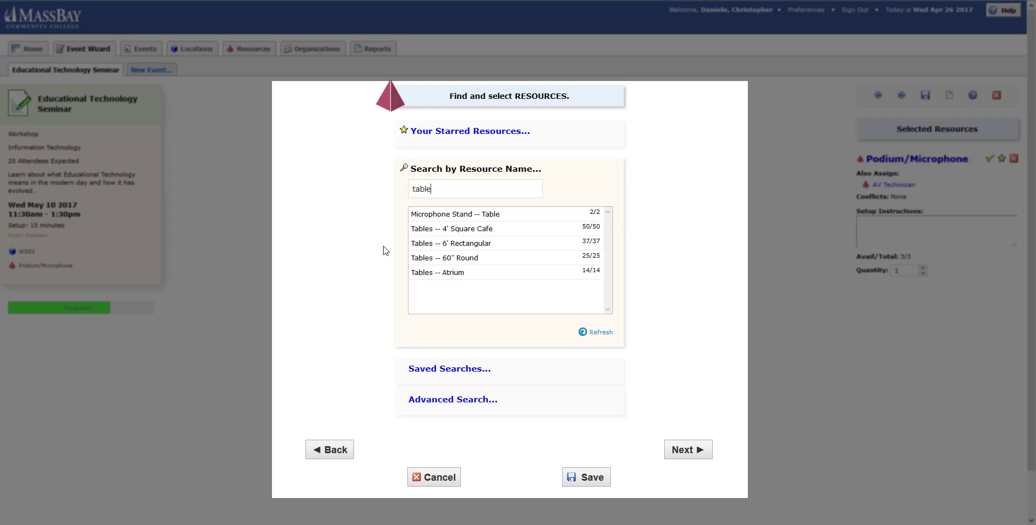
{"action": "left_click", "coordinate": [417, 243]}
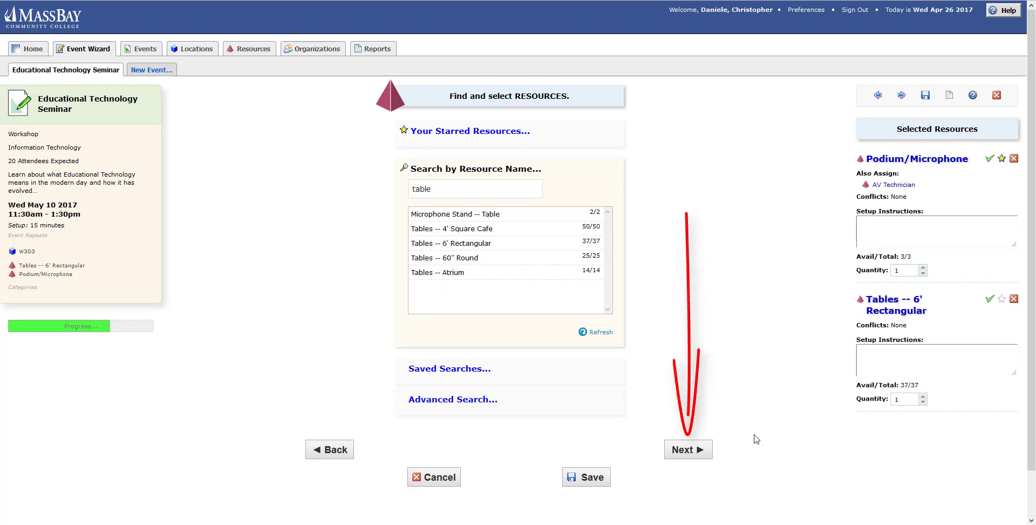
{"action": "left_click", "coordinate": [707, 449]}
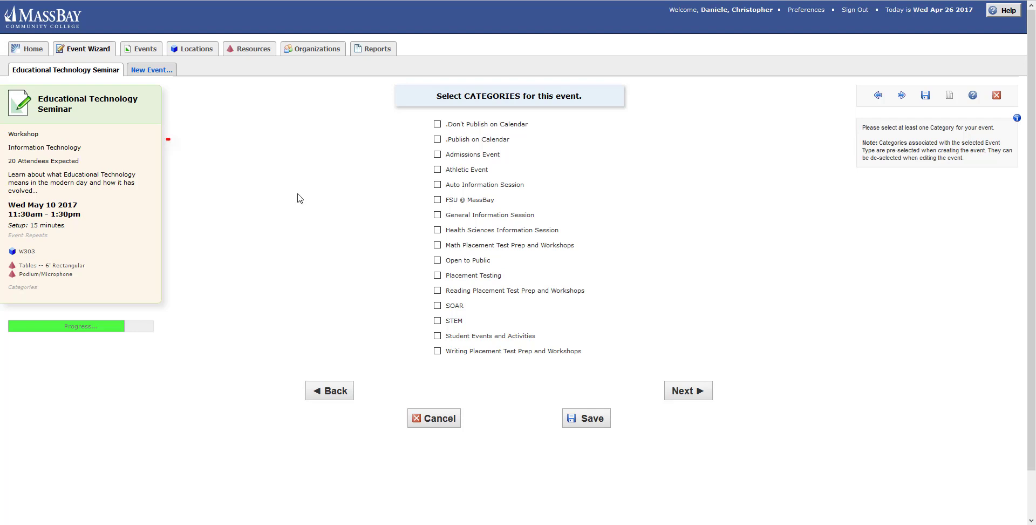
Assign the .Publish on Calendar category and save the event with an internal comment requesting the 6' table outside the room in advance
{"action": "left_click", "coordinate": [438, 141]}
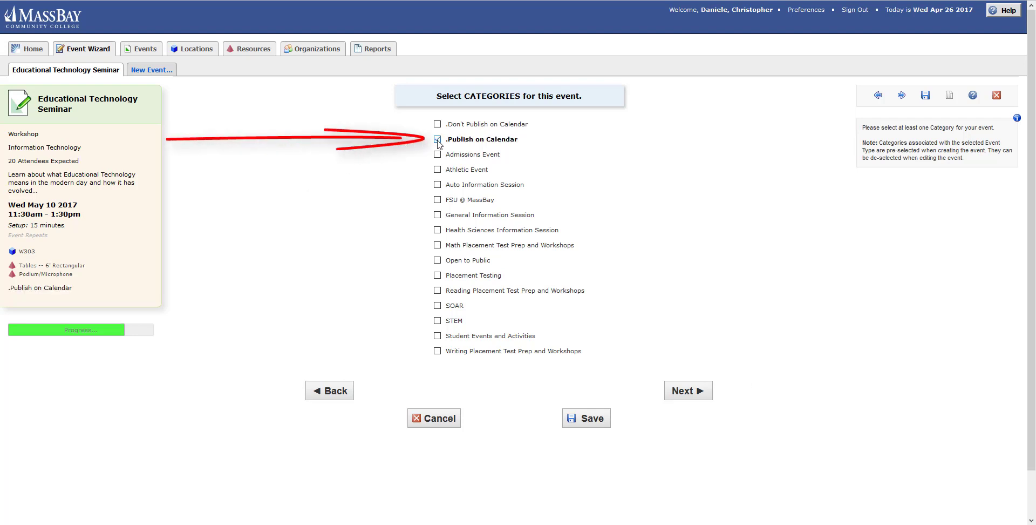
{"action": "left_click", "coordinate": [681, 391]}
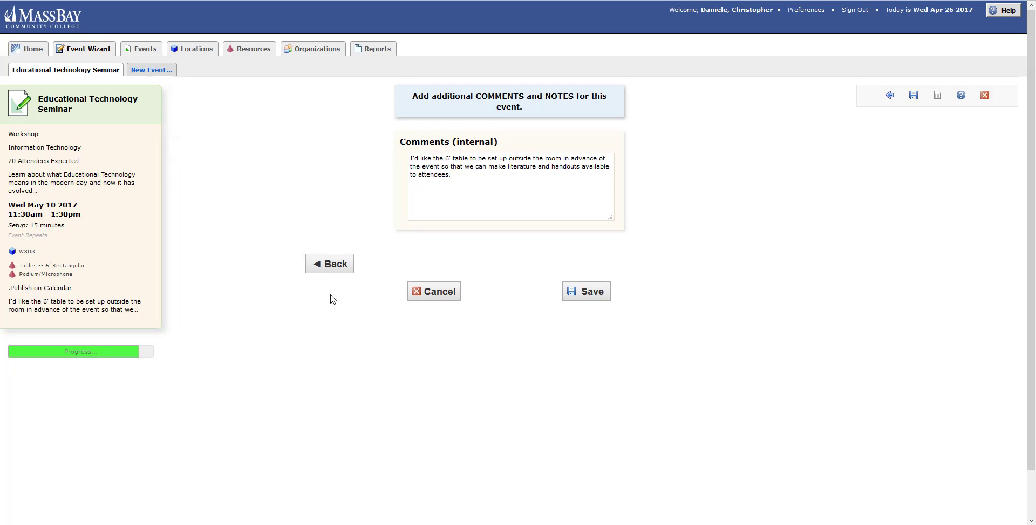
{"action": "left_click", "coordinate": [585, 297]}
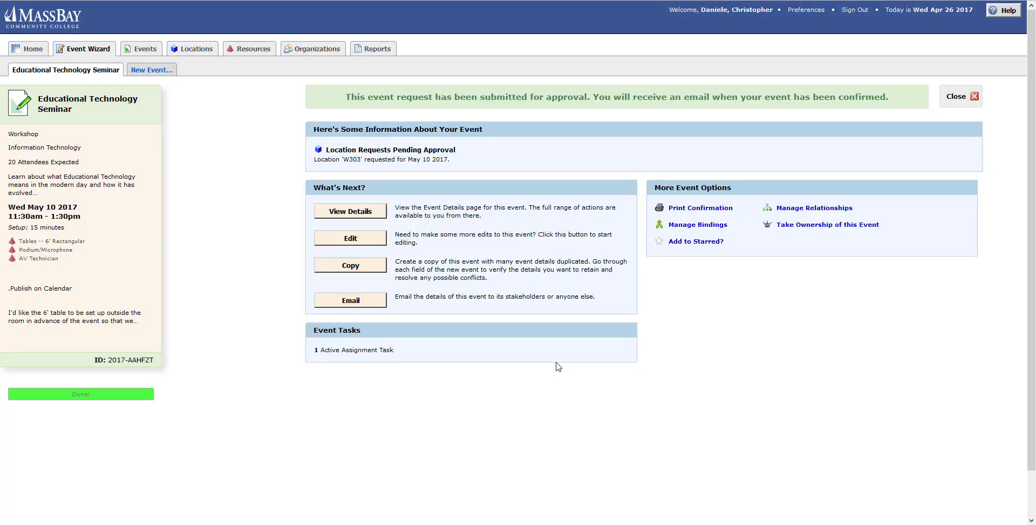